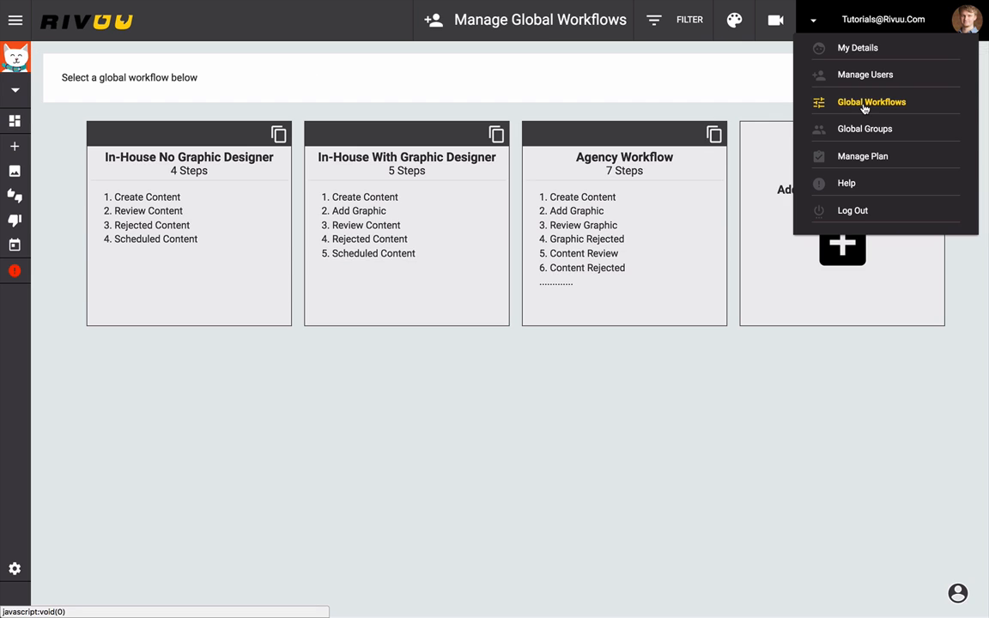
click(719, 370)
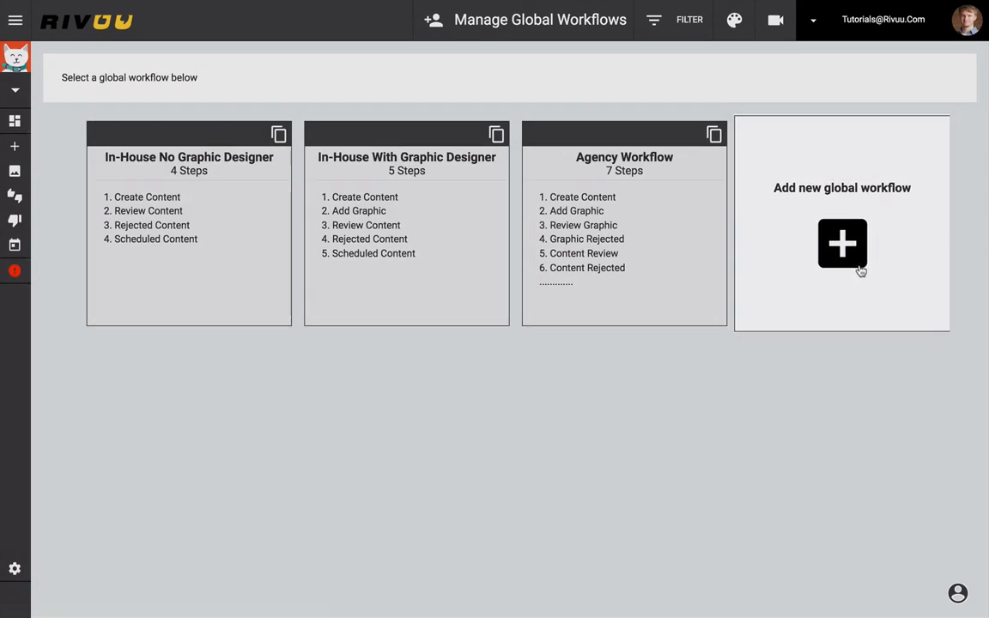
click(860, 266)
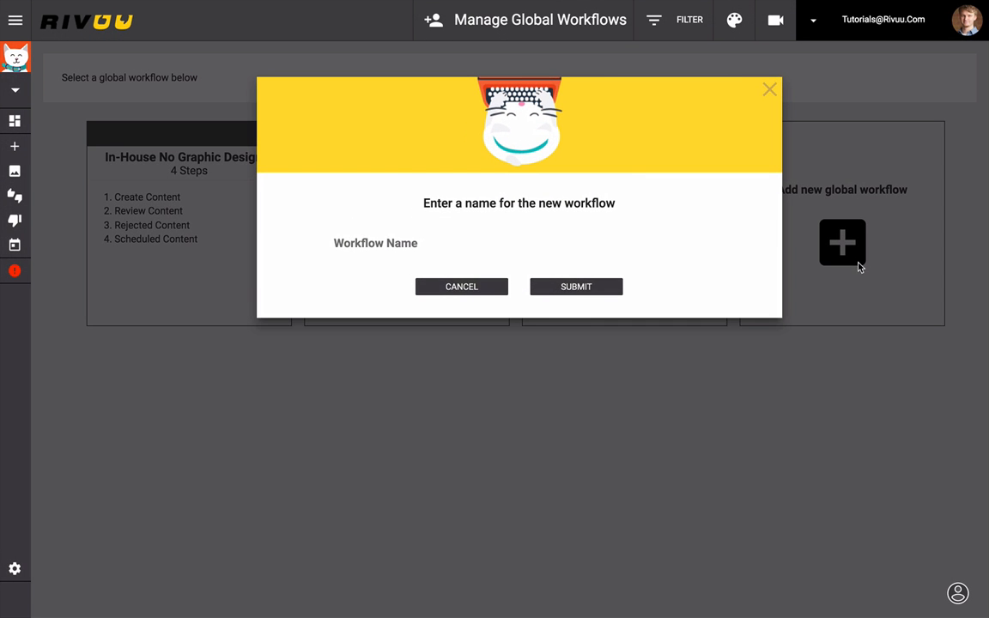
click(771, 96)
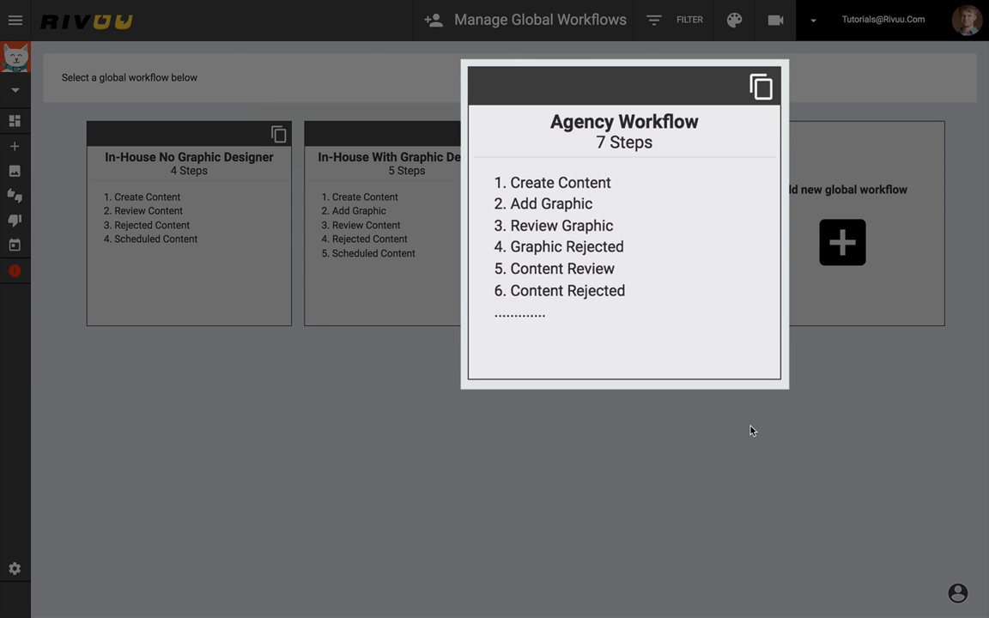
- Duplicate the Agency Workflow under the name "Cat Collars Agency Workflow"
click(750, 431)
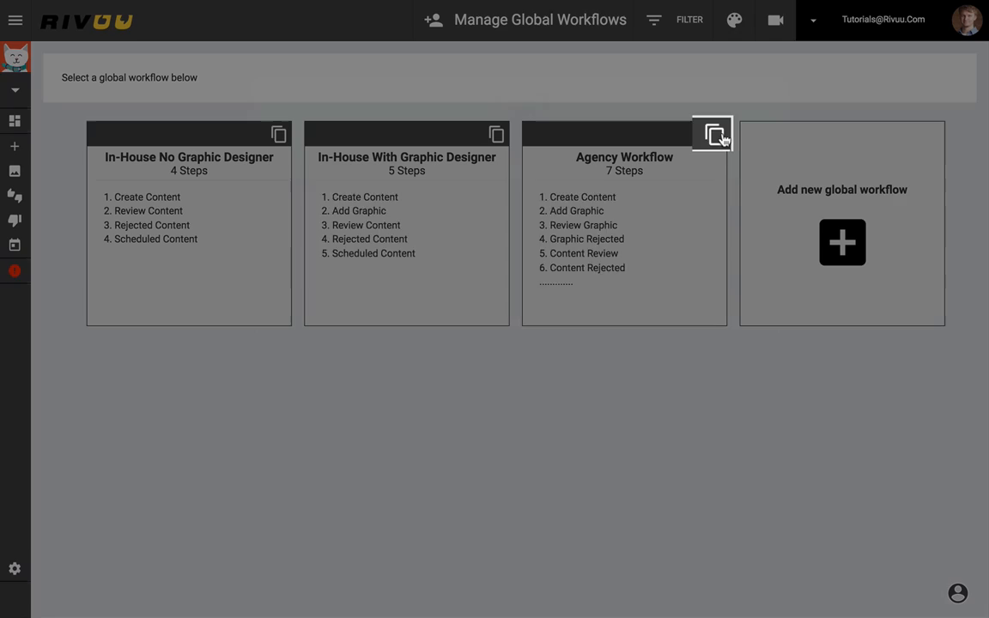
click(719, 138)
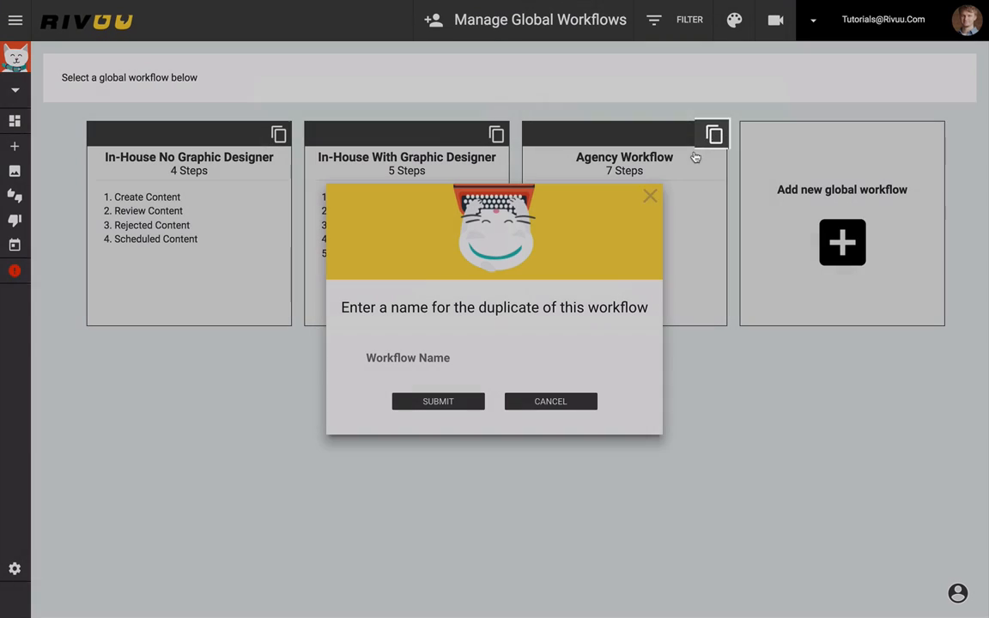
text(Ca)
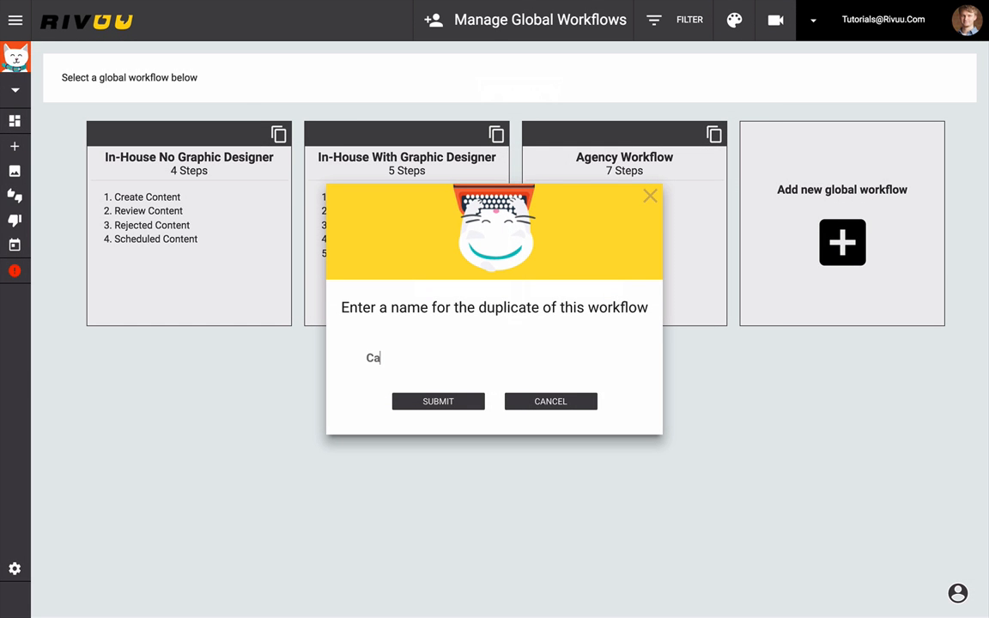
text(t Collars Agency Workflow)
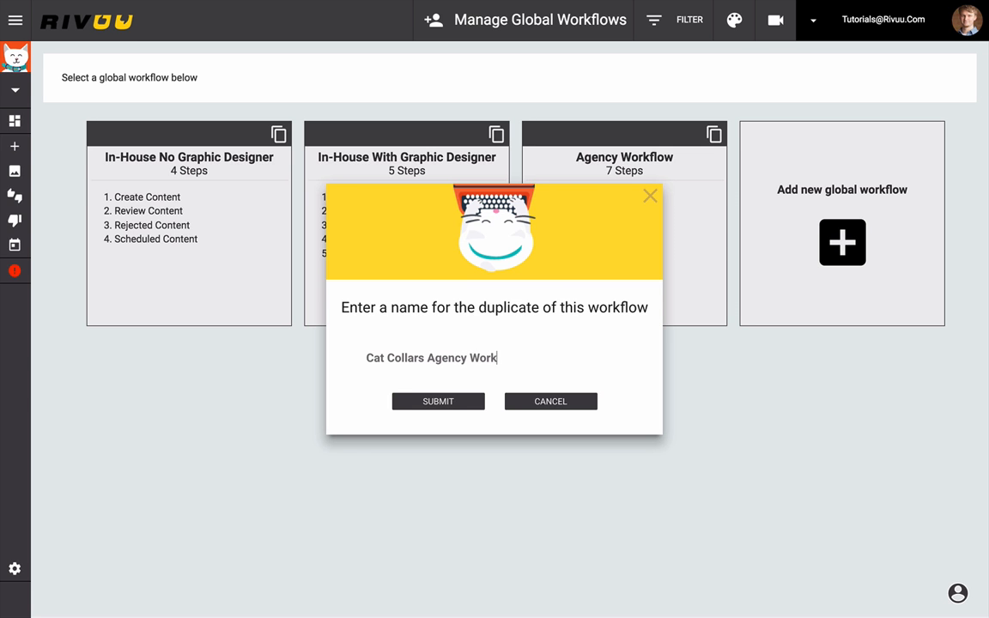
click(446, 403)
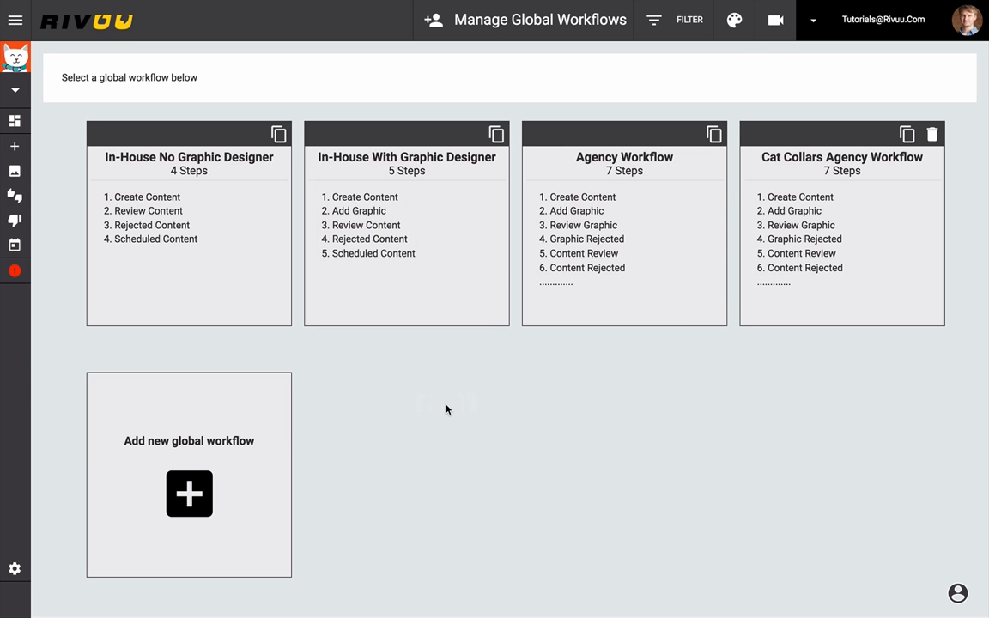
- Open the Cat Collars Agency Workflow and rename its Review Graphic step to "Internal Review"
click(825, 196)
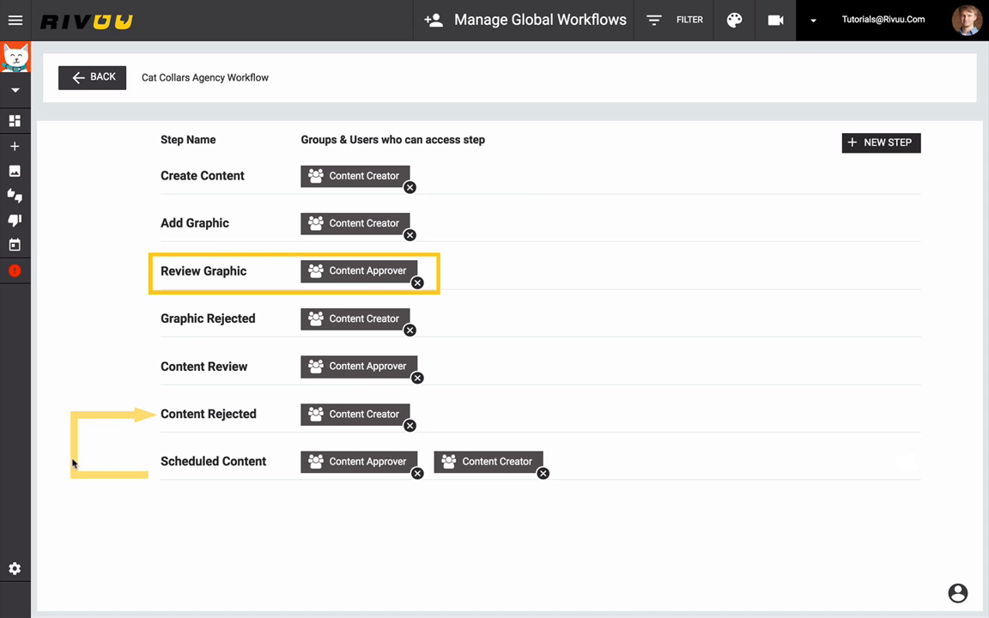
mouse_move(199, 265)
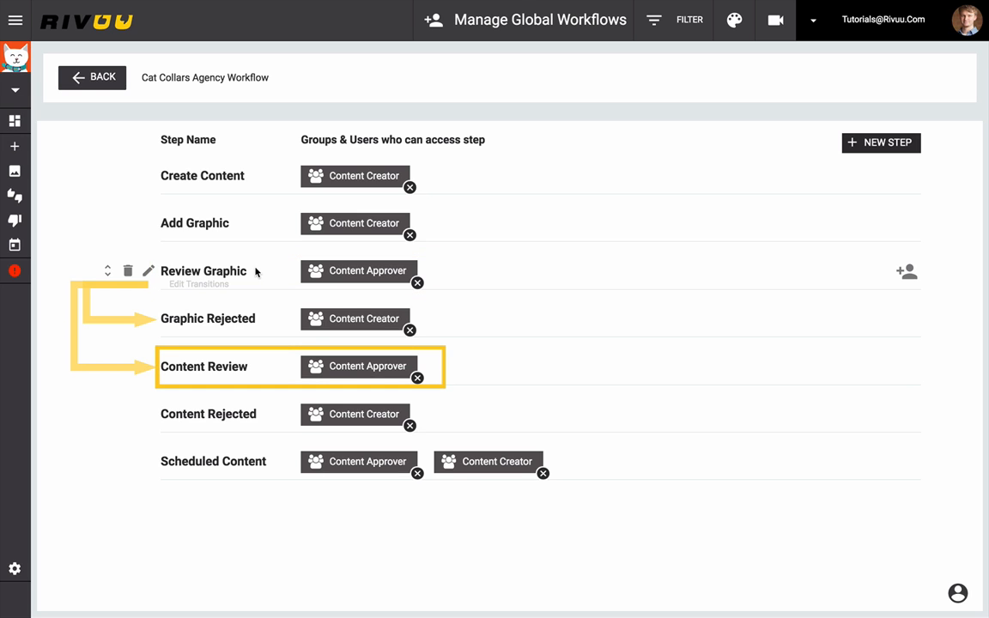
mouse_move(255, 378)
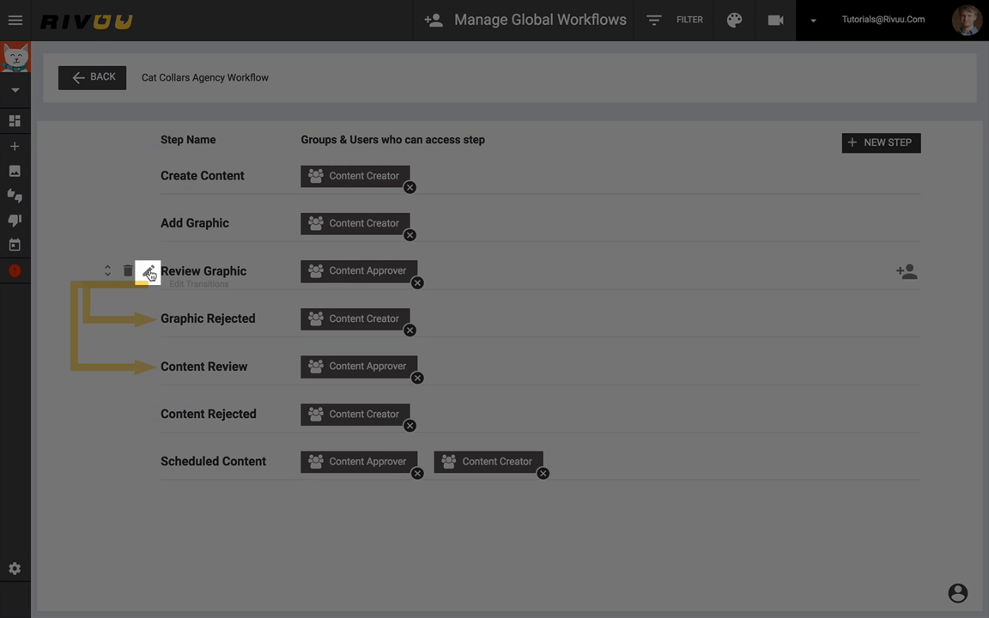
click(149, 273)
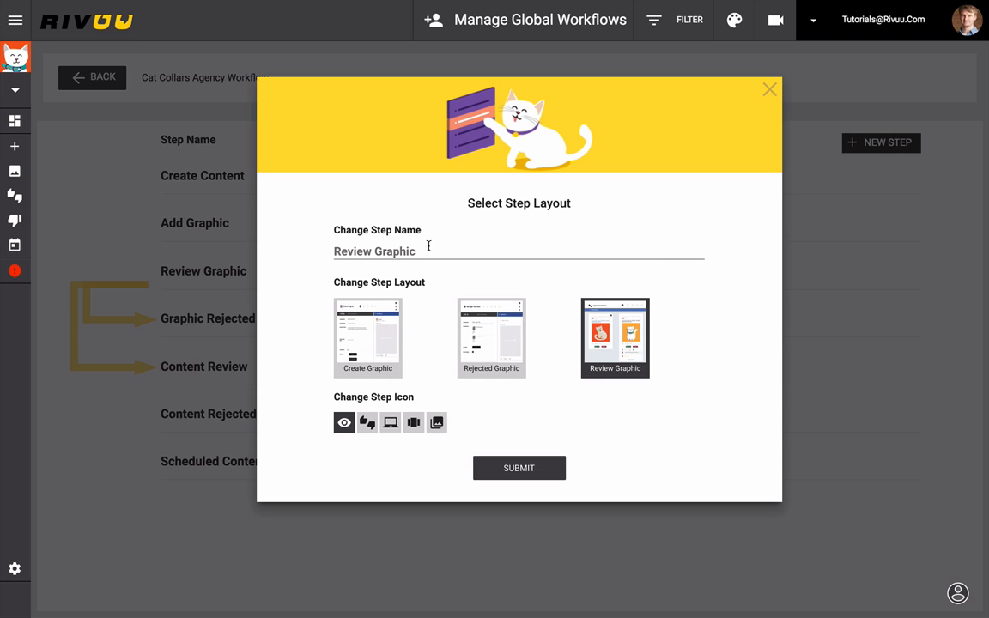
drag(417, 252, 278, 260)
text(Internal R)
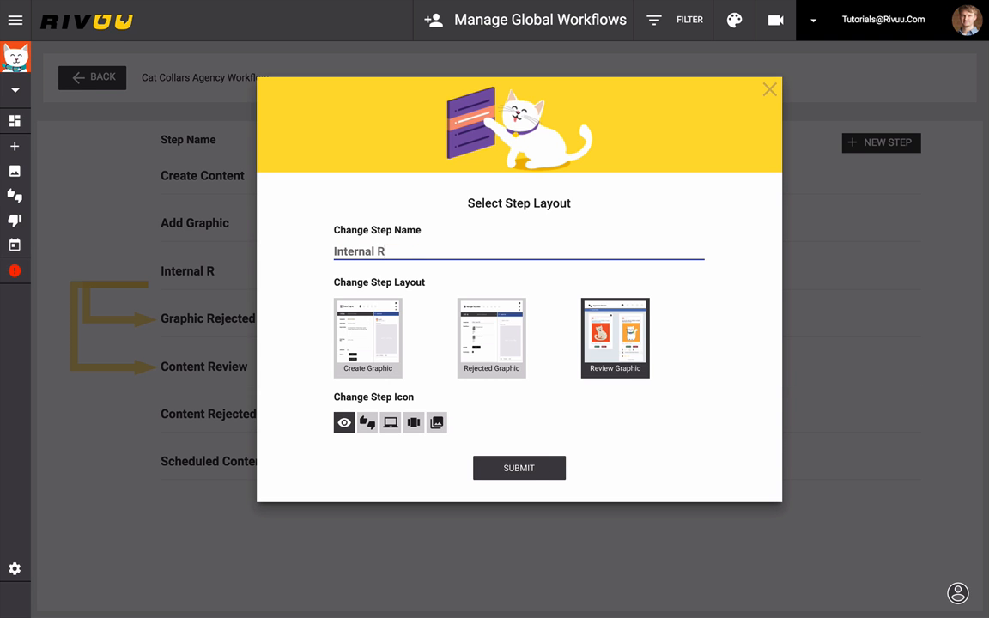
text(eview)
click(500, 461)
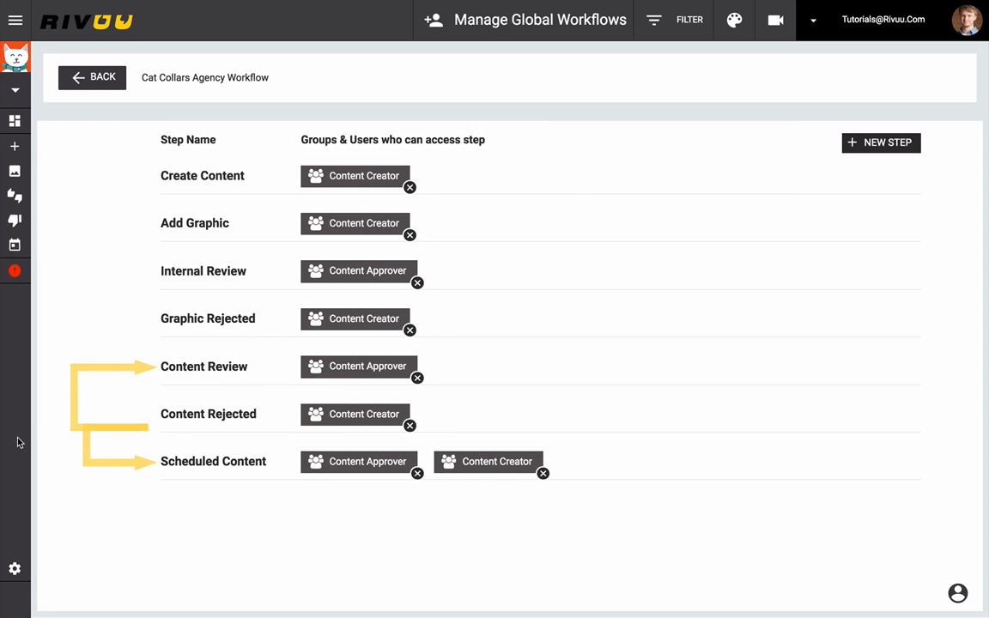
- Rename the Content Review step to "Client Review" and remove the Content Approver group's access to it
click(145, 368)
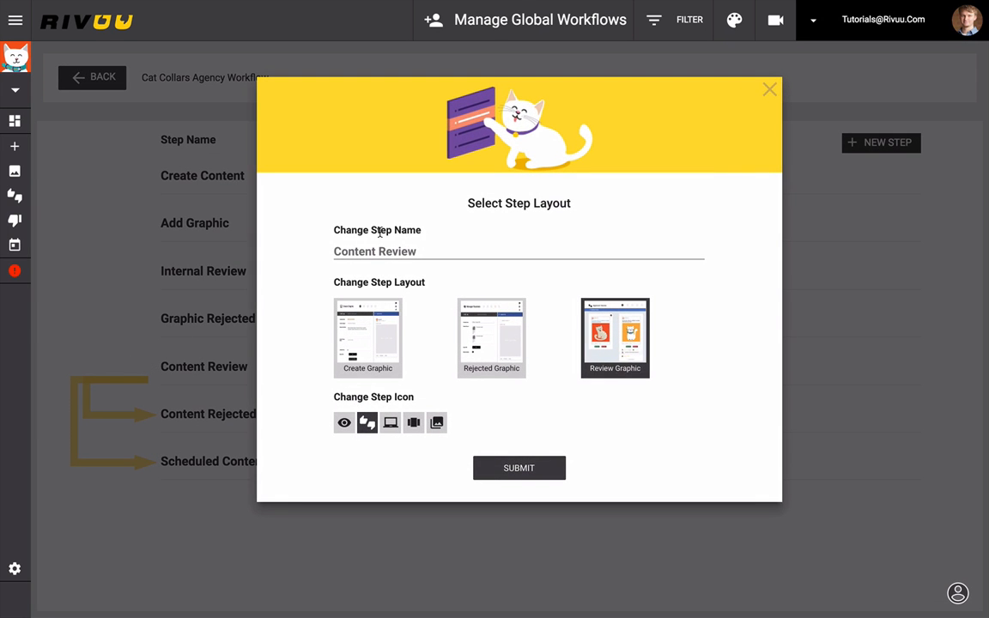
click(425, 250)
key(ctrl+a)
text(Client)
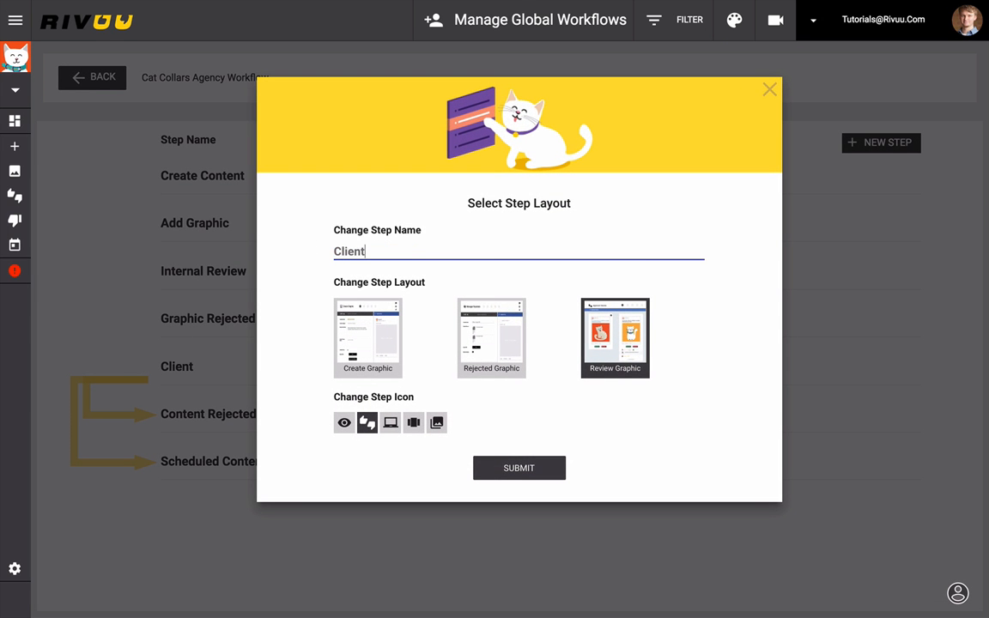
text( Review)
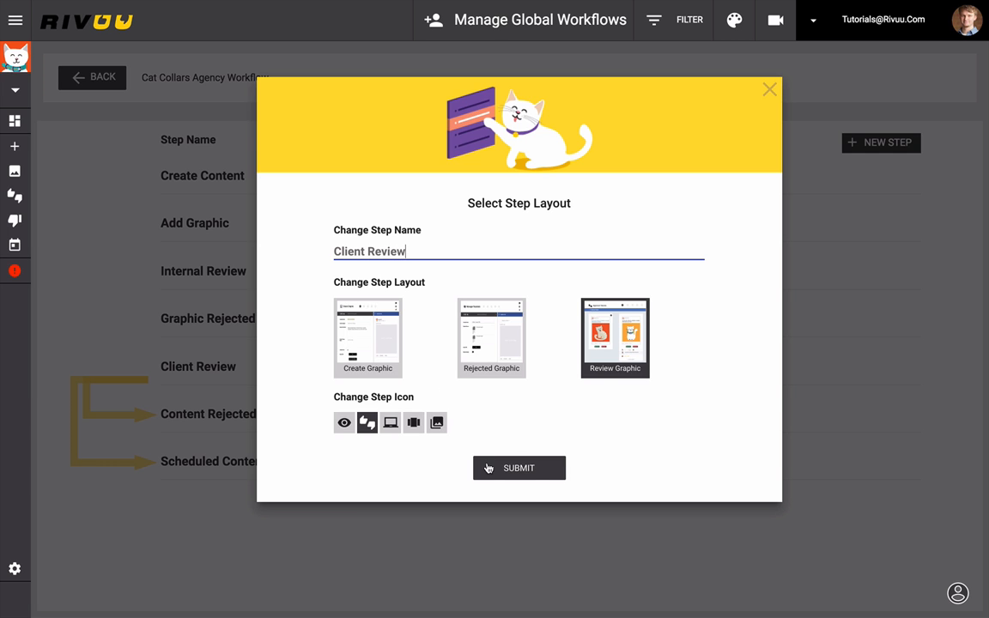
click(487, 468)
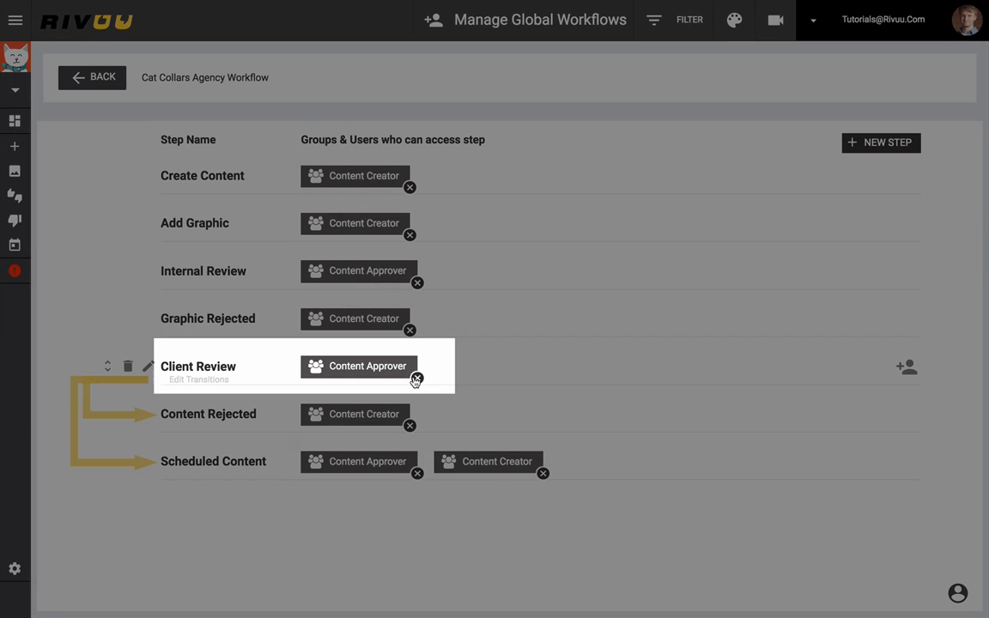
click(416, 379)
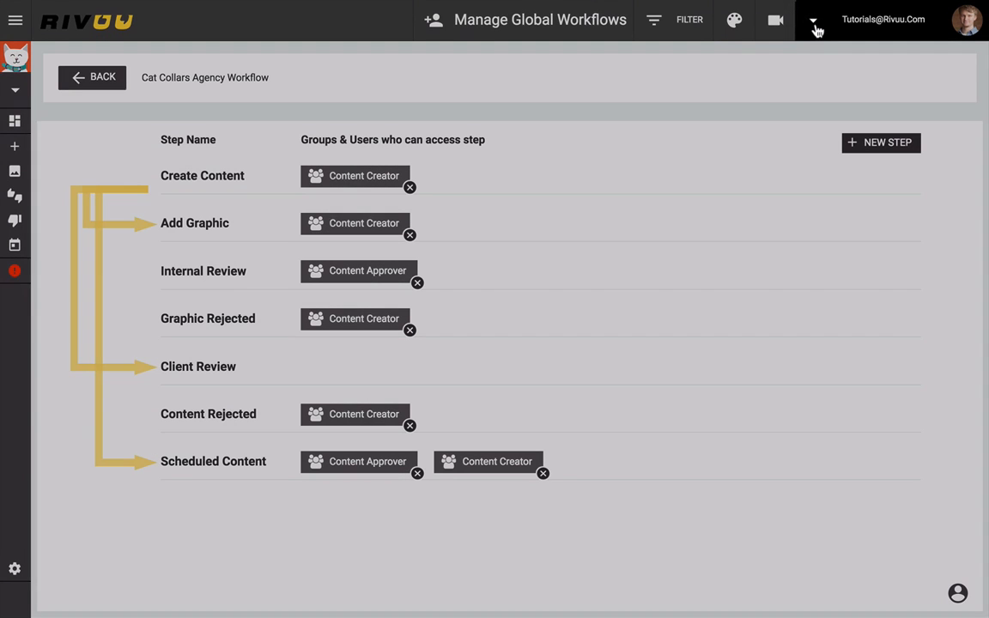
- Check the members of the global groups and return to the Cat Collars Agency Workflow
click(814, 26)
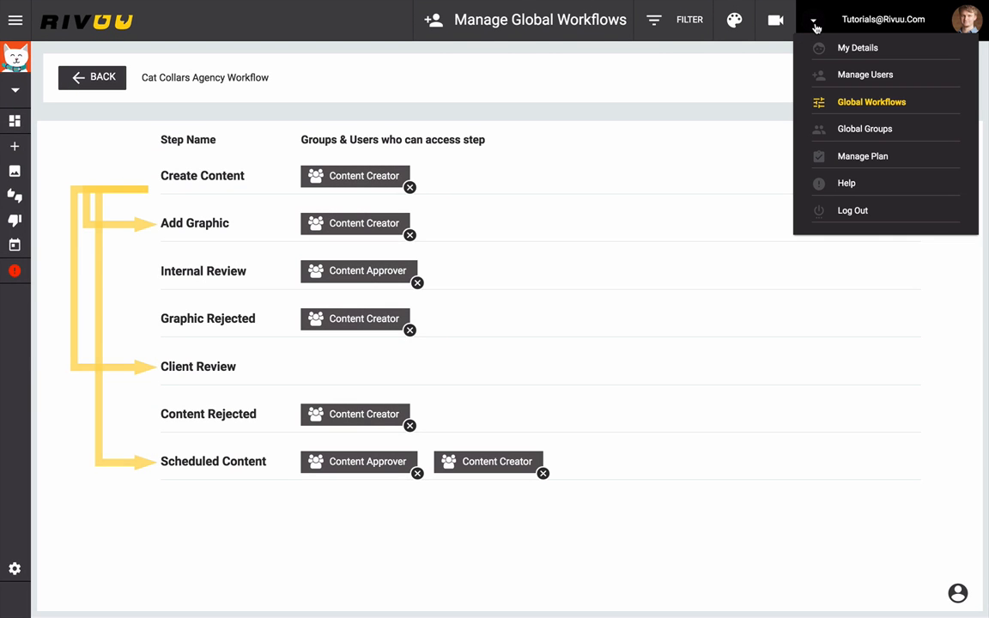
click(879, 132)
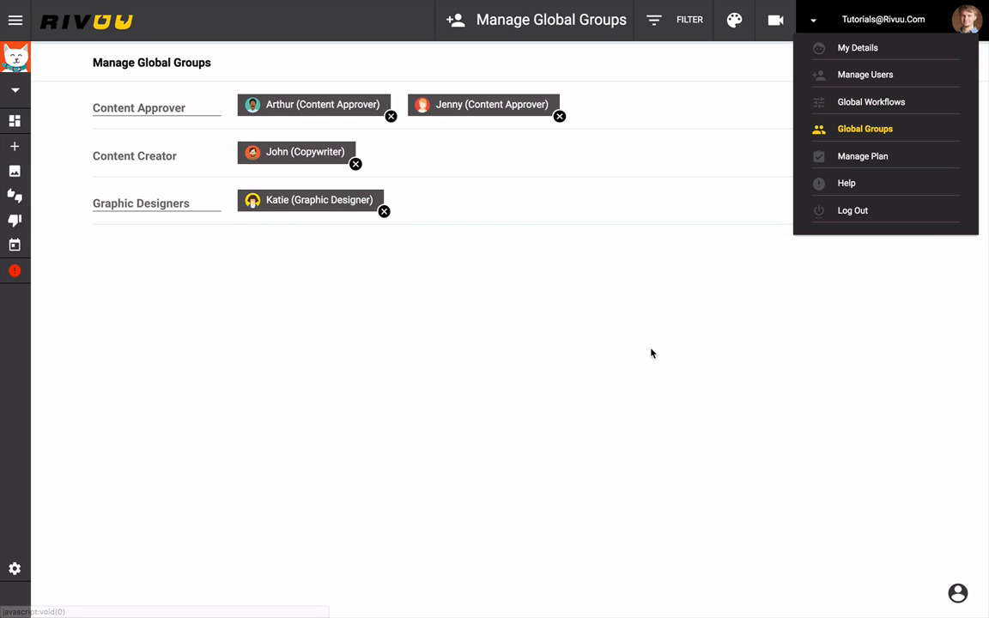
click(651, 351)
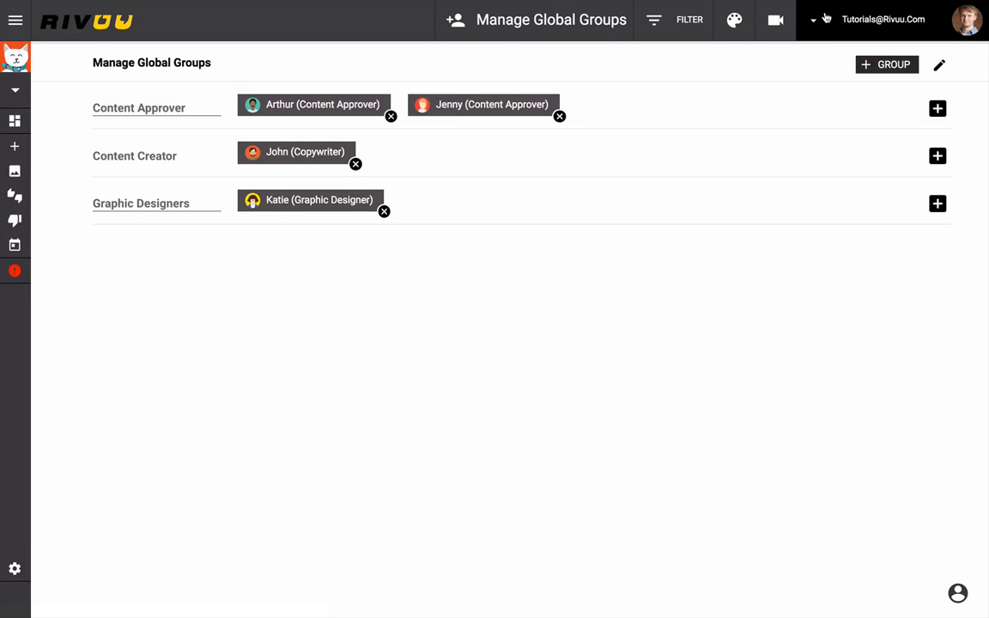
click(824, 19)
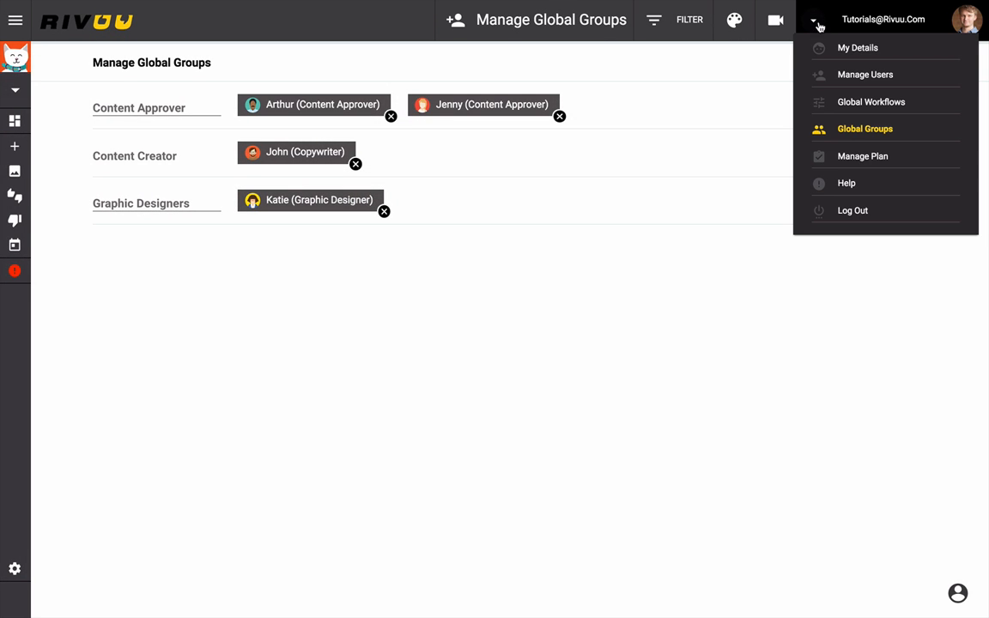
click(876, 102)
click(797, 287)
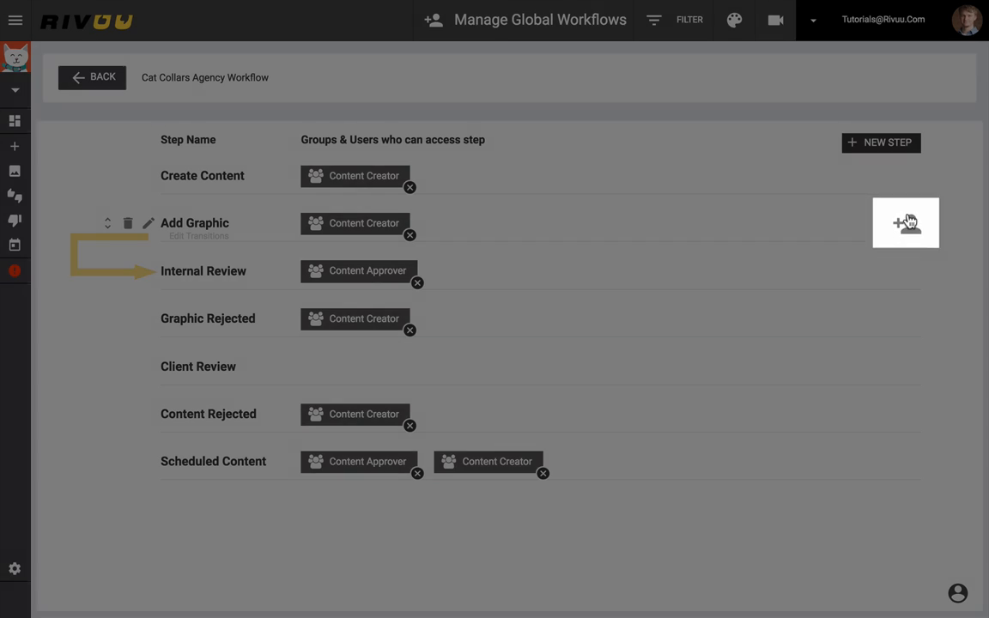
- Set the Add Graphic step's access to the Graphic Designers group
click(903, 223)
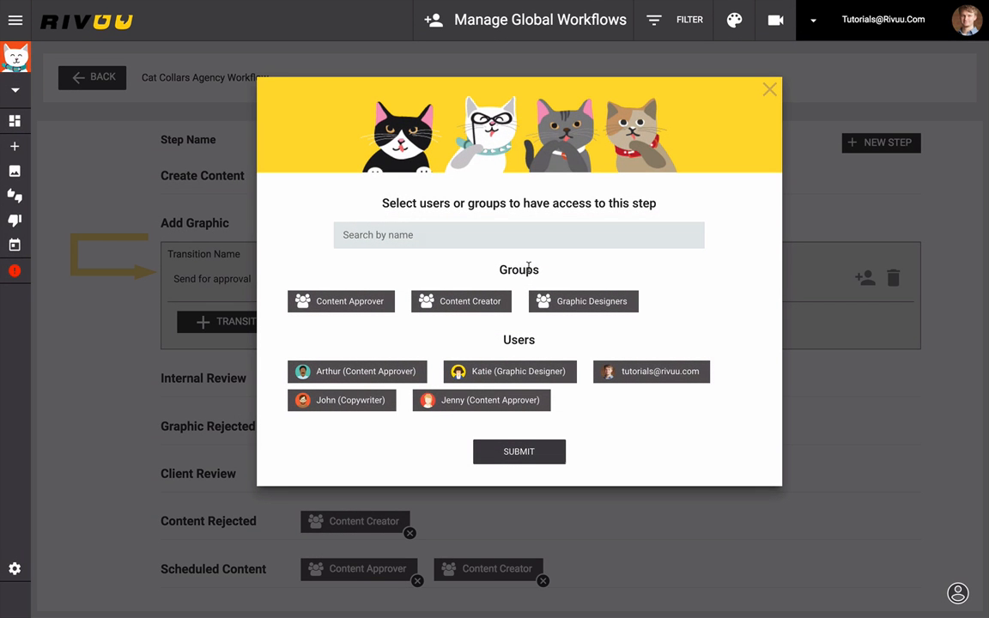
click(543, 303)
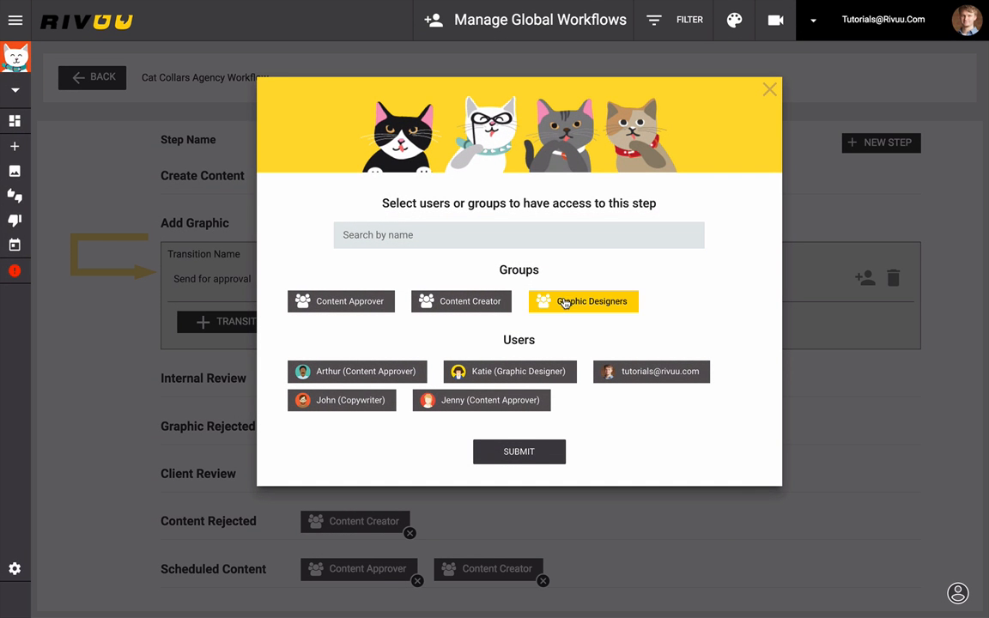
click(503, 452)
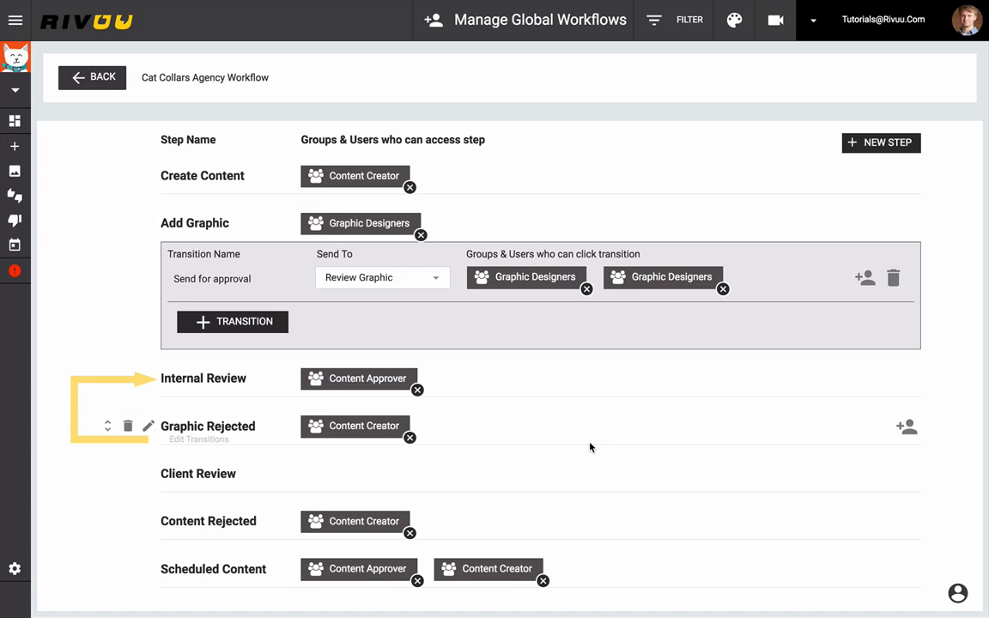
- Add the Graphic Designers group to the Graphic Rejected step's access
click(906, 427)
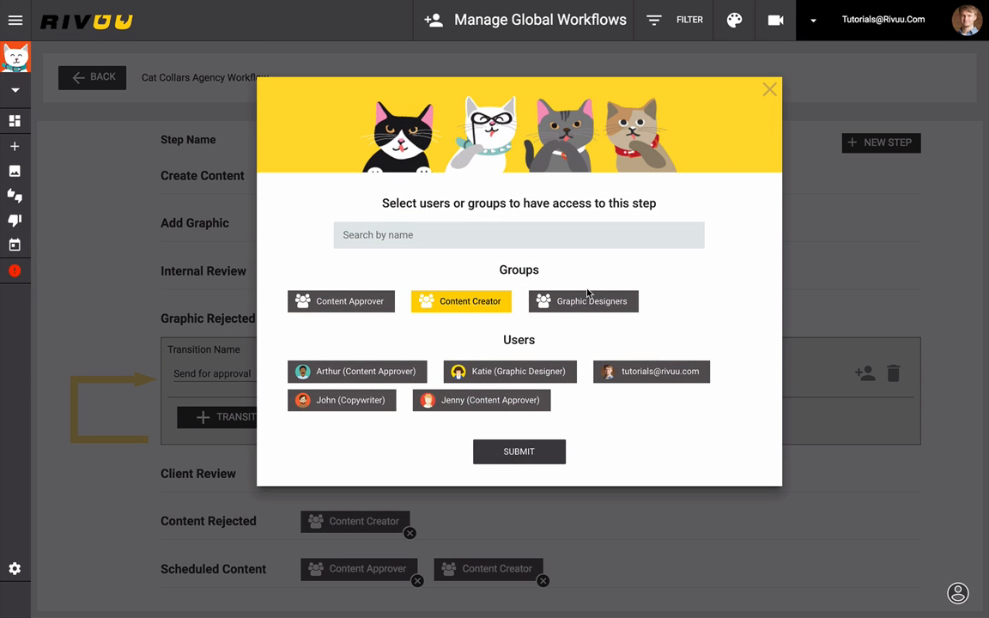
click(580, 301)
click(504, 449)
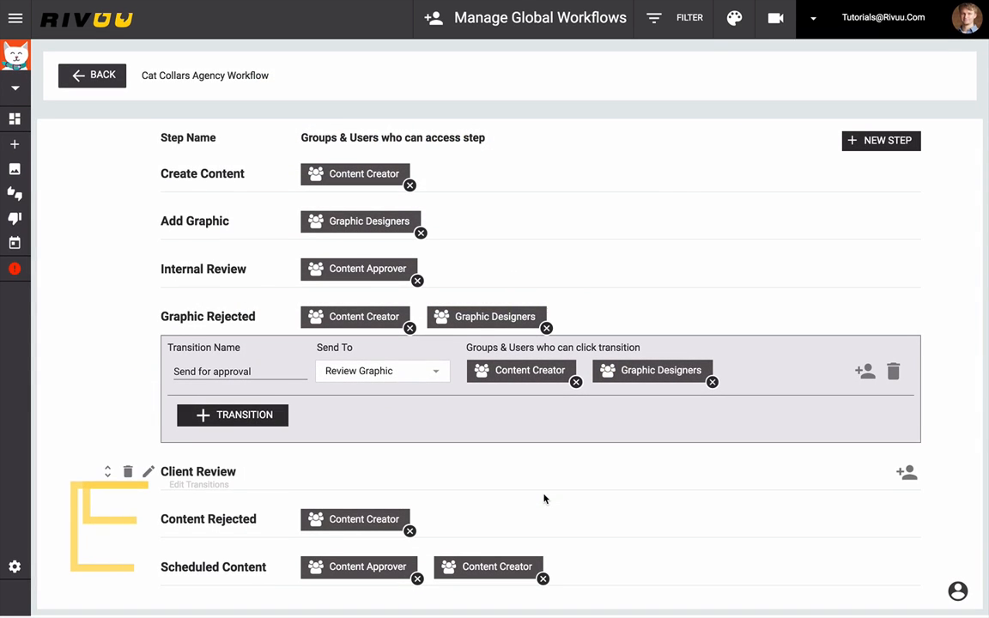
- Add the Graphic Designers group to the Scheduled Content step's access
click(905, 574)
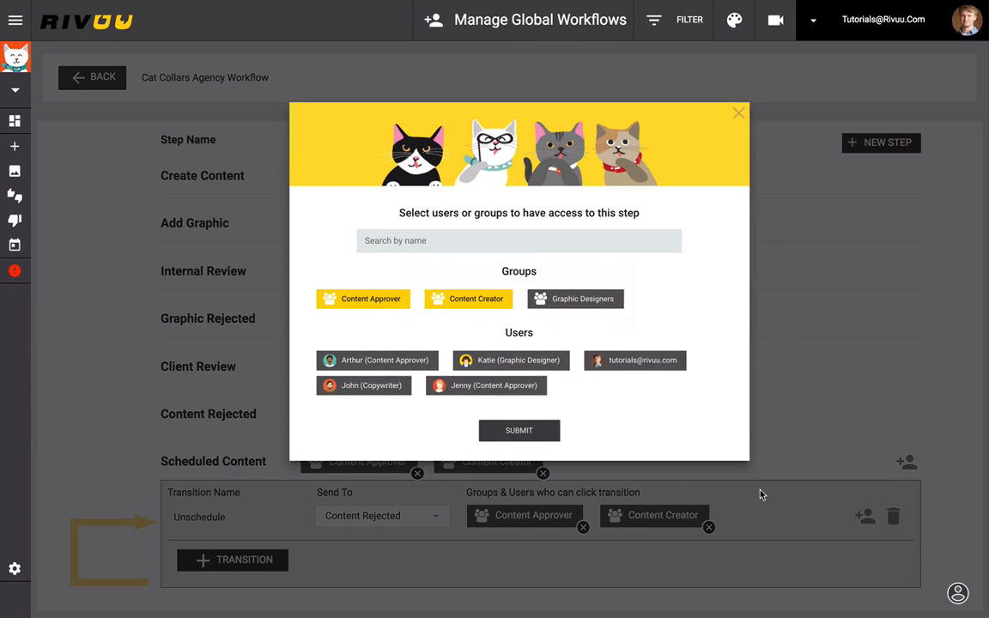
click(577, 305)
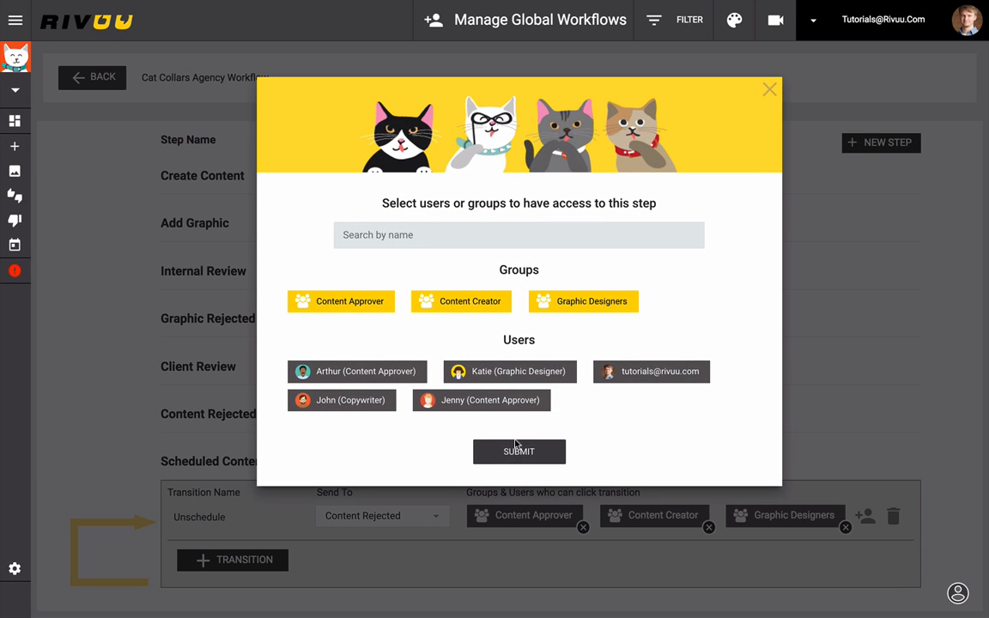
click(513, 451)
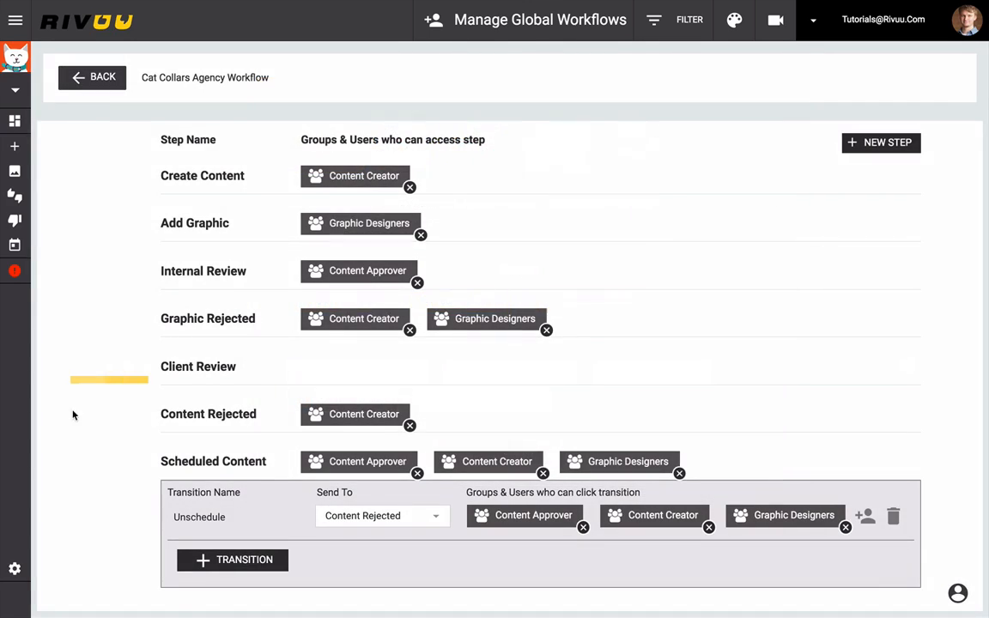
- Switch to the Cat Collarcs "R" UsCat account and open its Approval Process settings
click(12, 24)
click(102, 128)
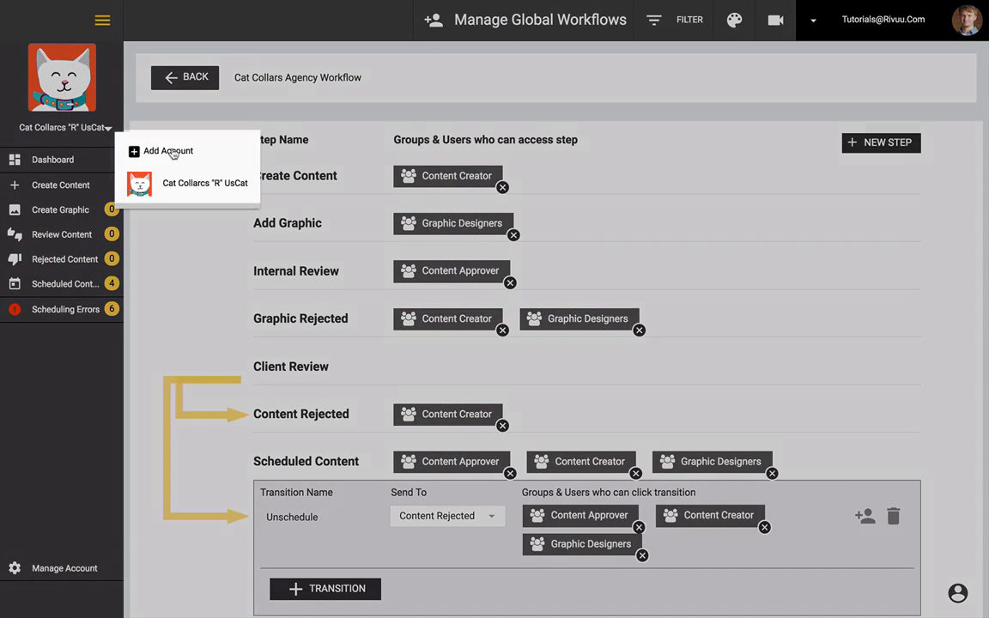
click(203, 185)
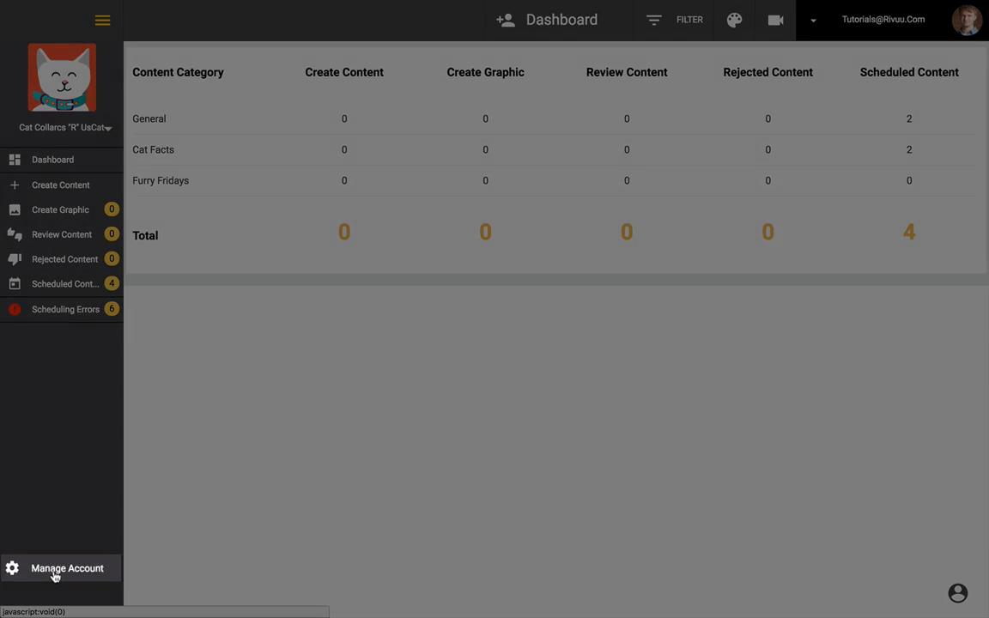
click(54, 570)
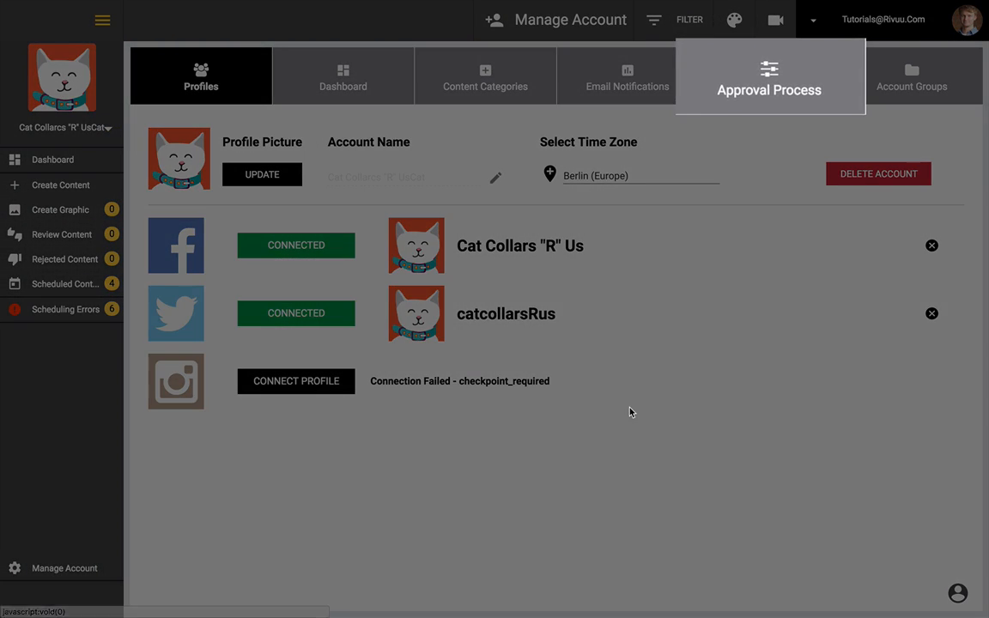
click(722, 104)
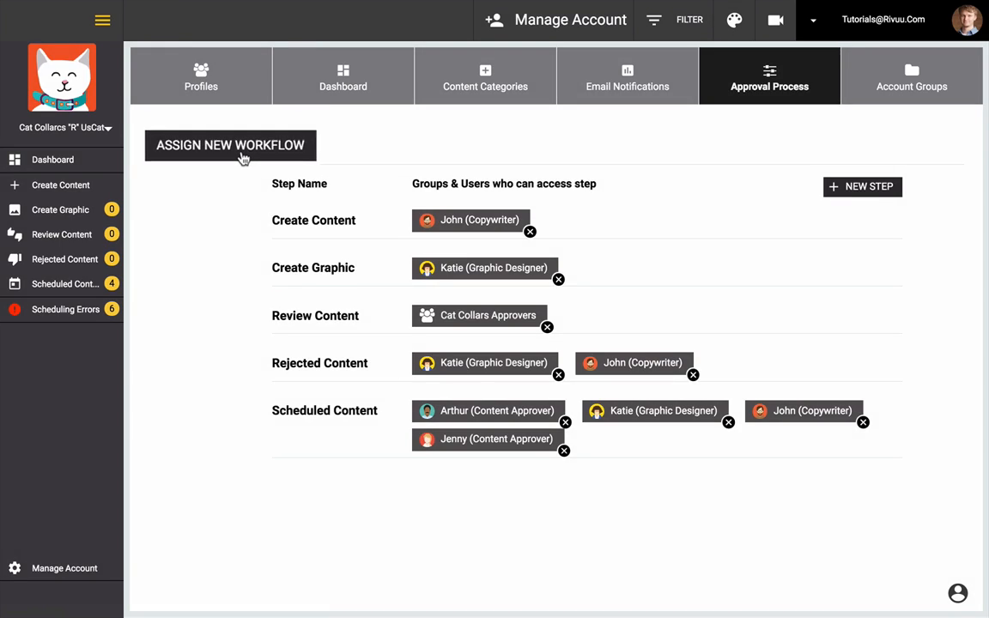
- Assign the Cat Collars Agency Workflow to the account's approval process, confirming the reset
click(232, 146)
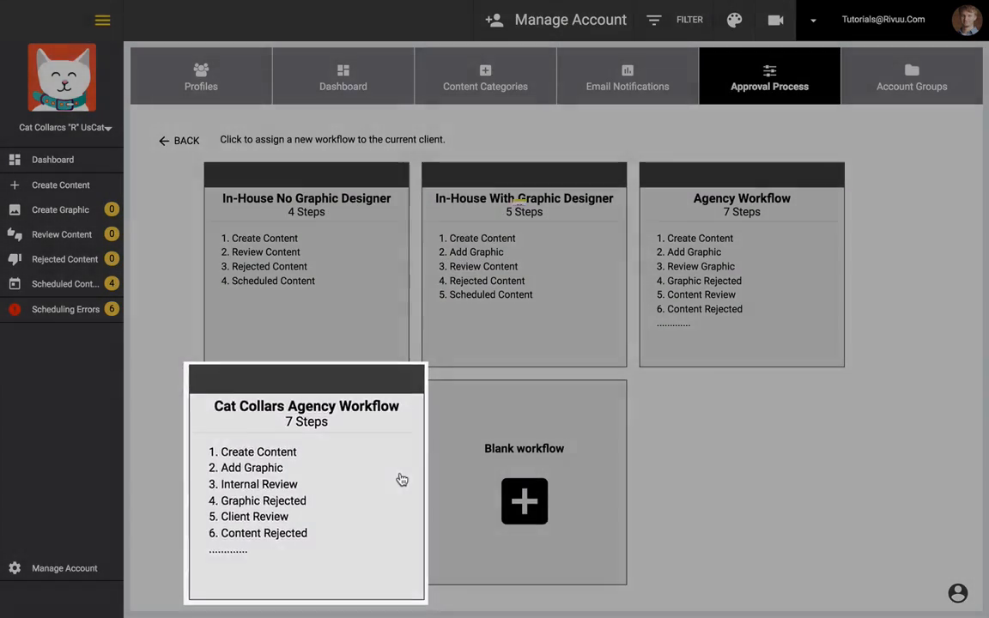
click(394, 478)
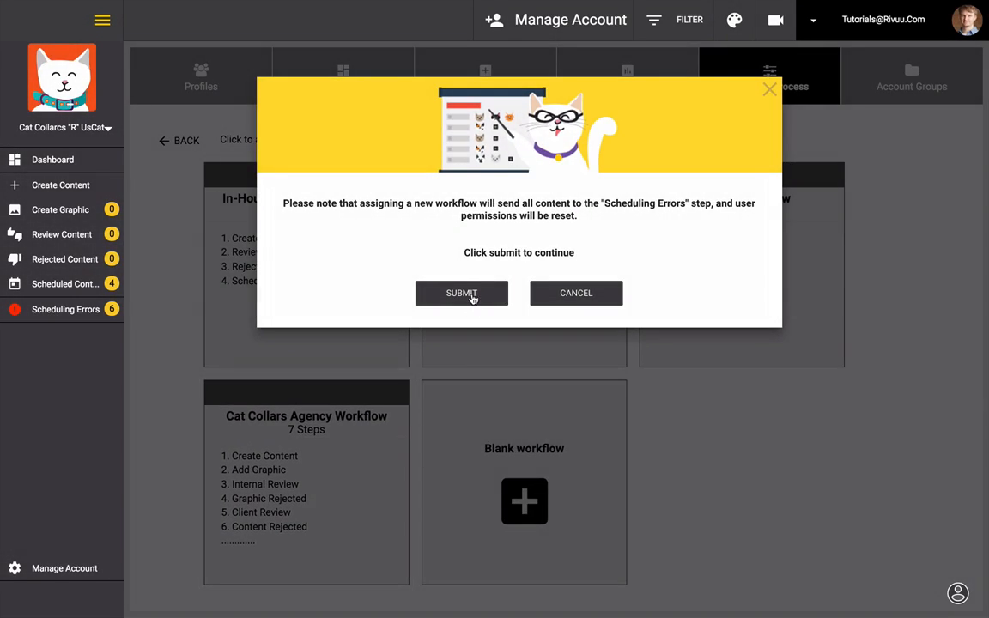
click(470, 297)
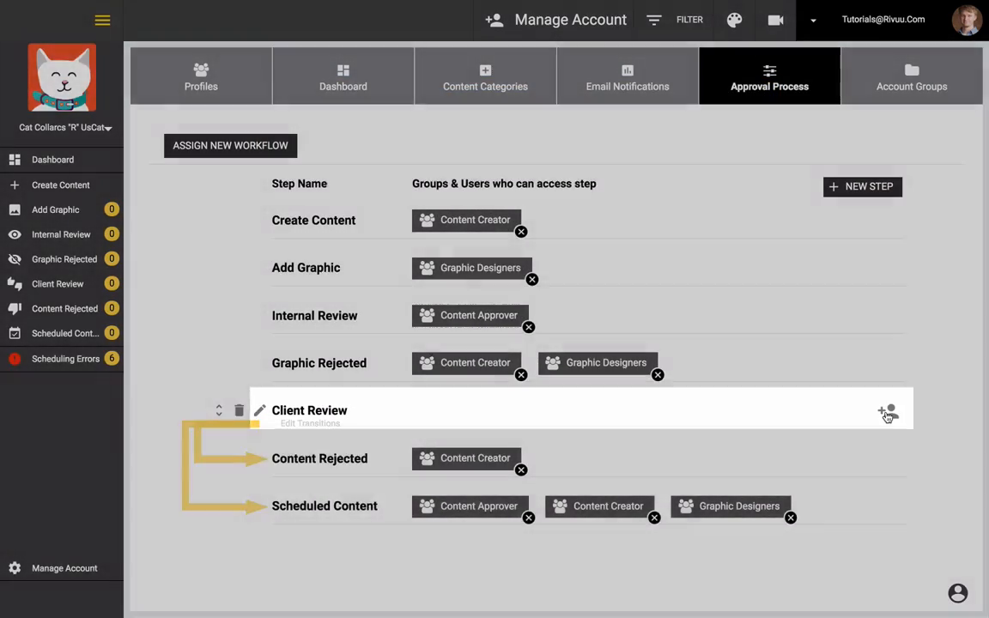
- Grant both Content Approver users access to the Client Review step, then collapse its transitions panel
click(888, 414)
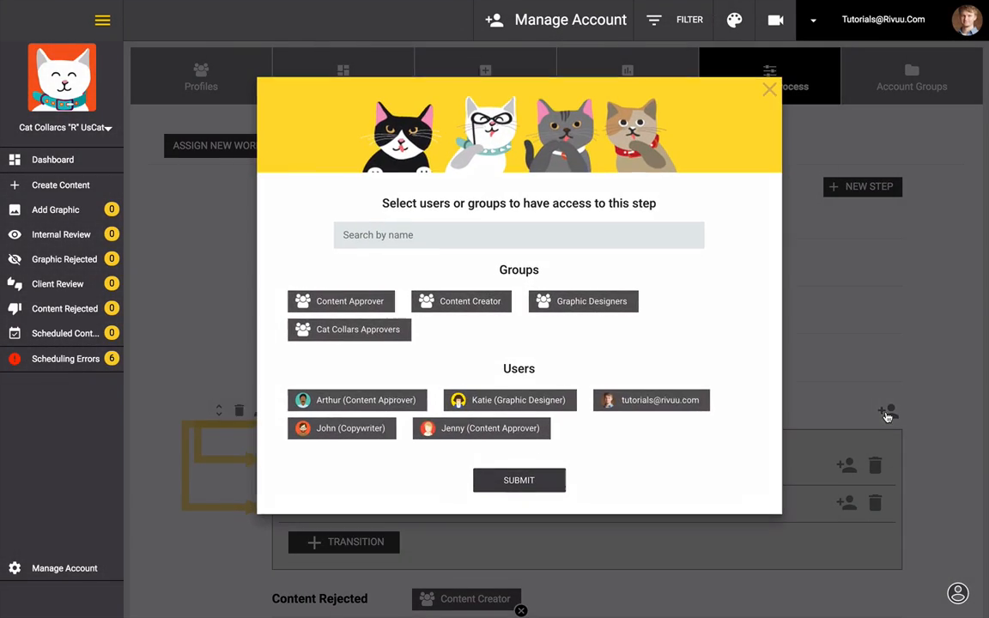
click(385, 403)
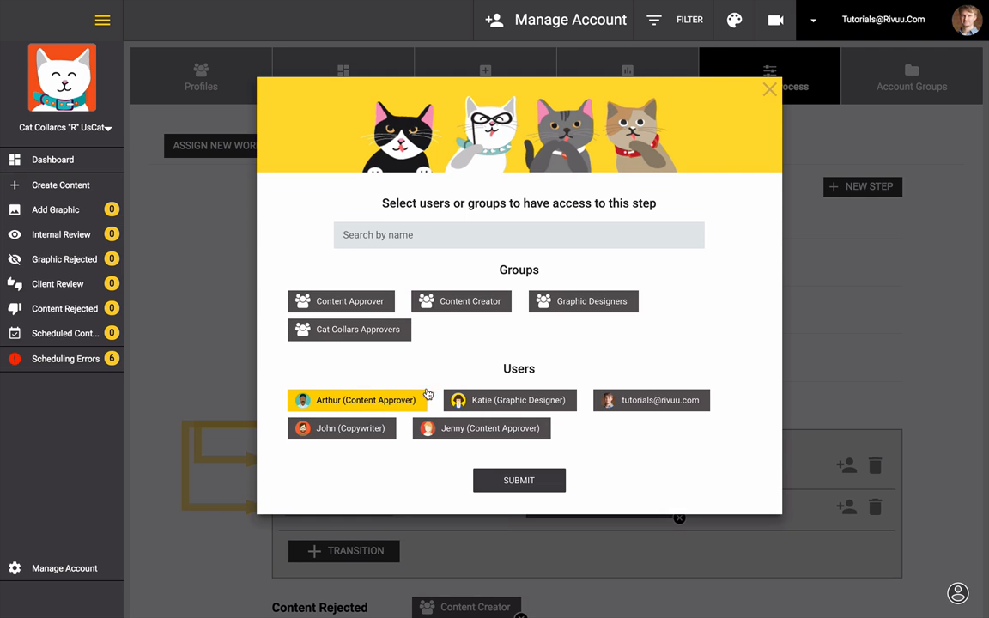
click(498, 431)
click(520, 481)
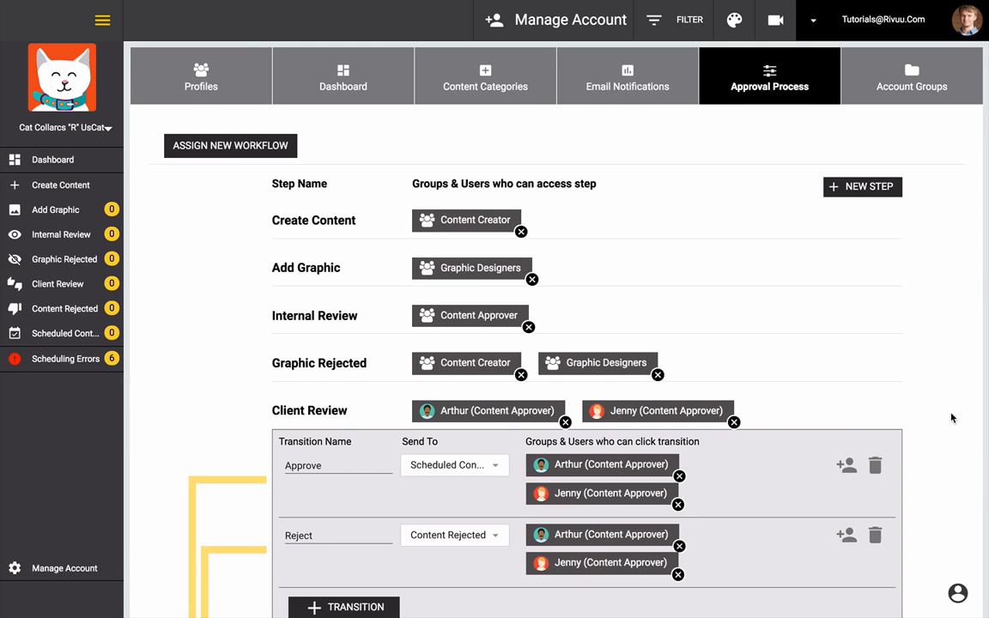
scroll(951, 418, down, 2)
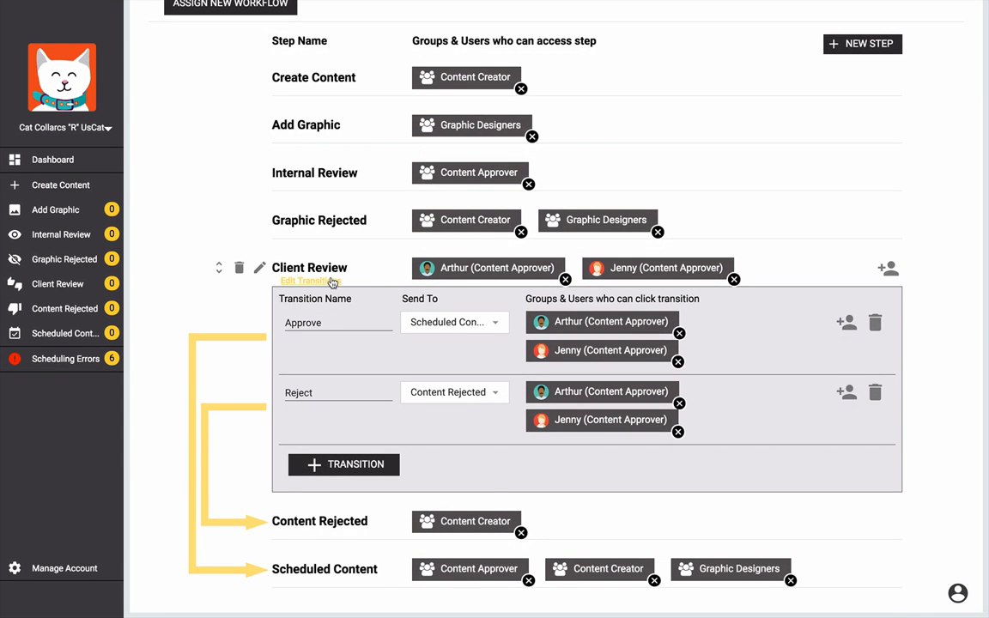
click(332, 282)
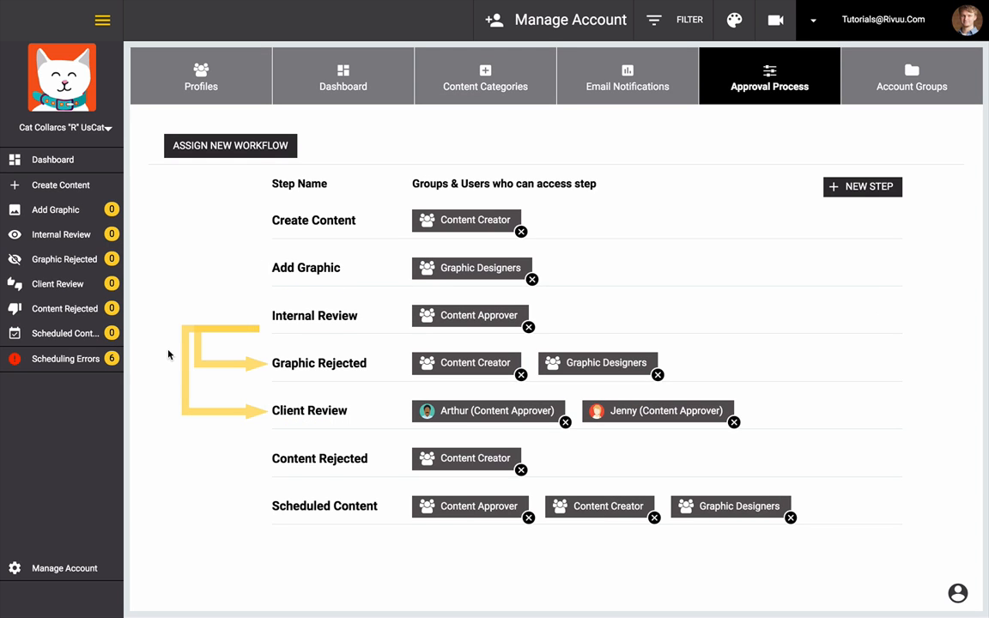